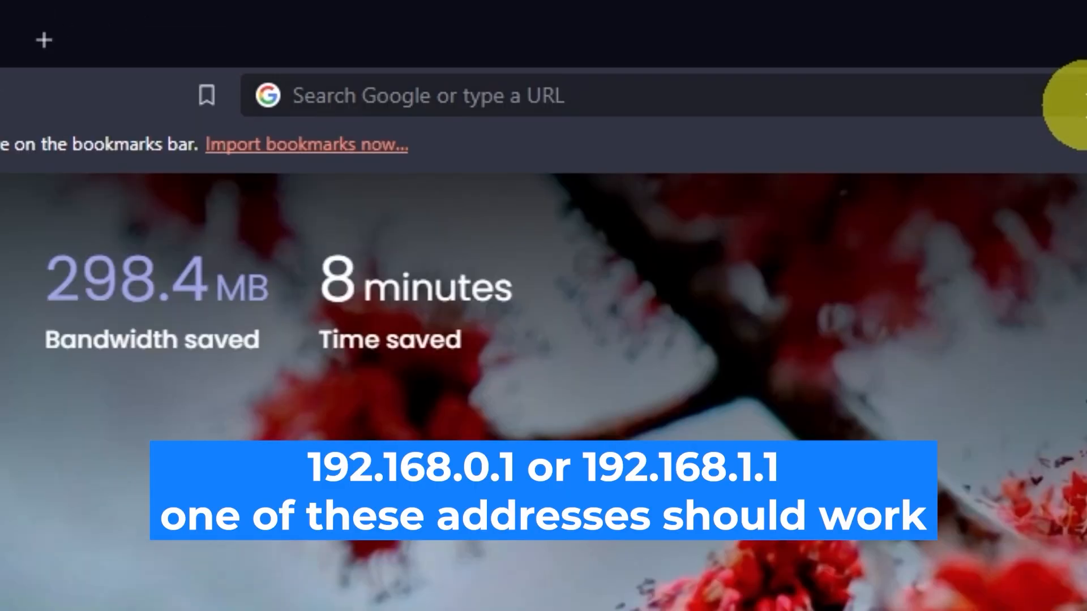
# Step: Load the router's login page at 192.168.0.1 in Brave
pyautogui.click(531, 36)
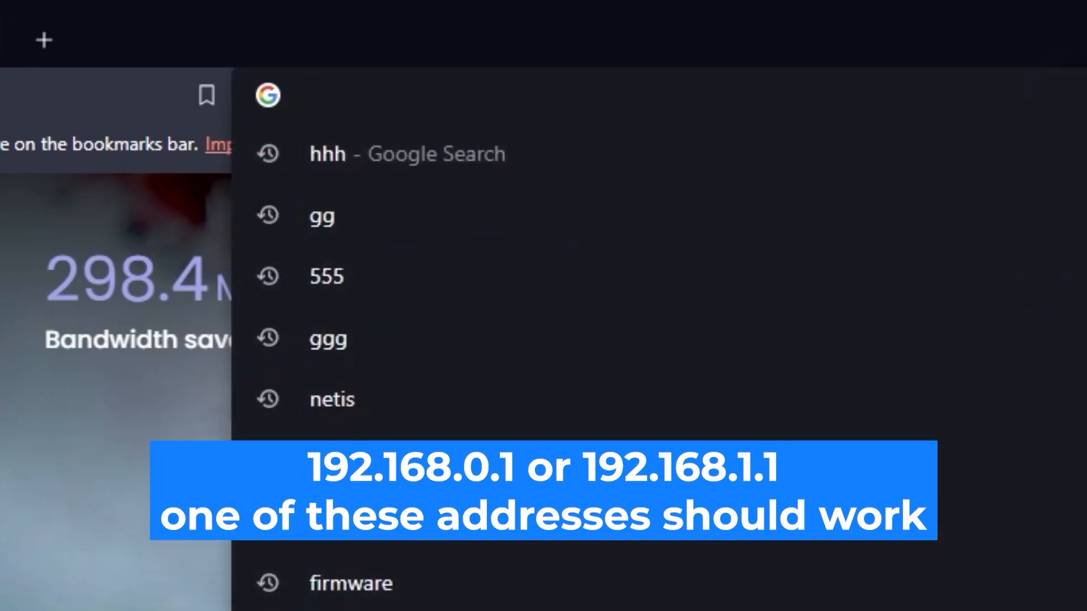
pyautogui.write('192.168.0')
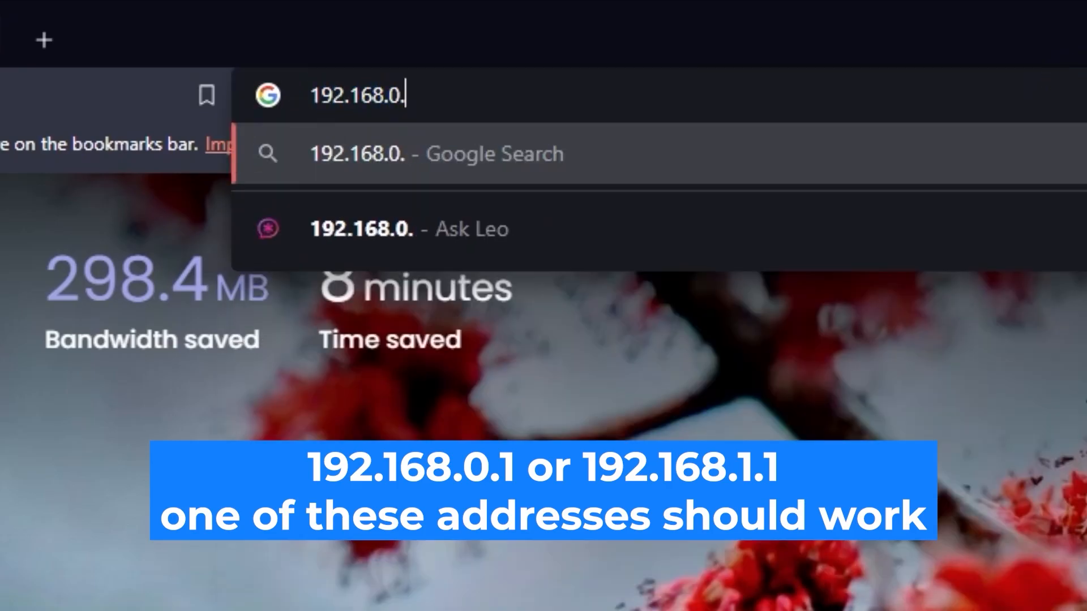
pyautogui.write('.1')
pyautogui.press('Return')
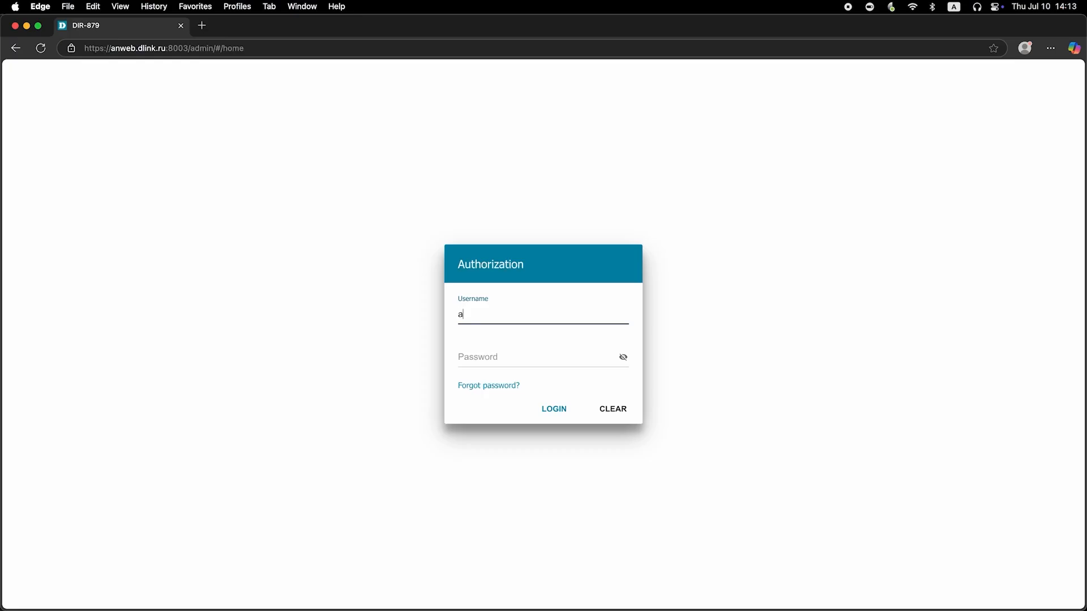
# Step: Enter the admin username and default password, reveal it to check, and submit
pyautogui.write('dmin')
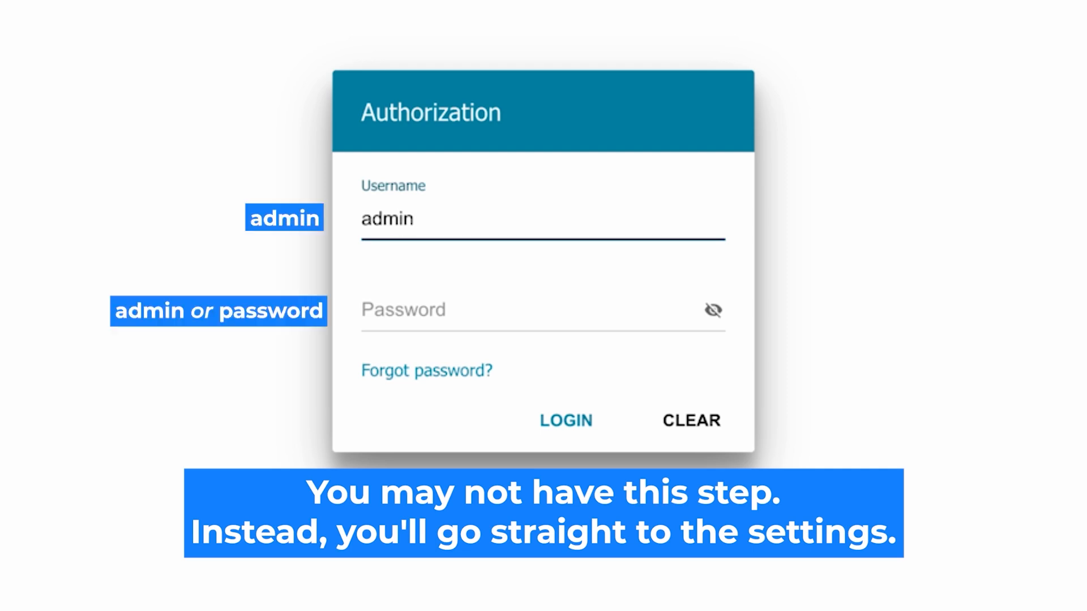
pyautogui.click(417, 310)
pyautogui.write('password')
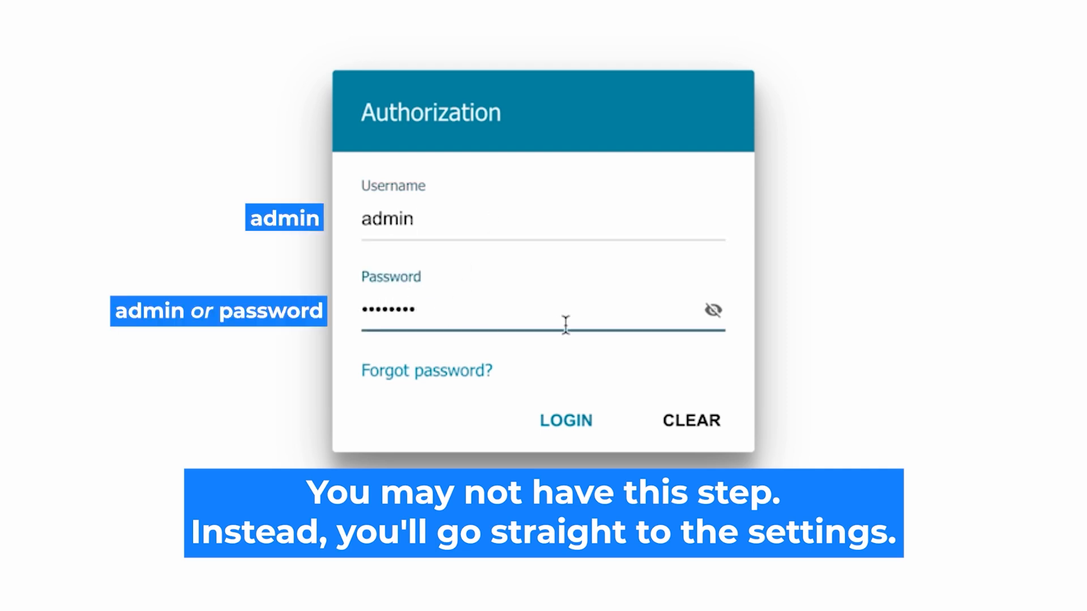
pyautogui.click(713, 310)
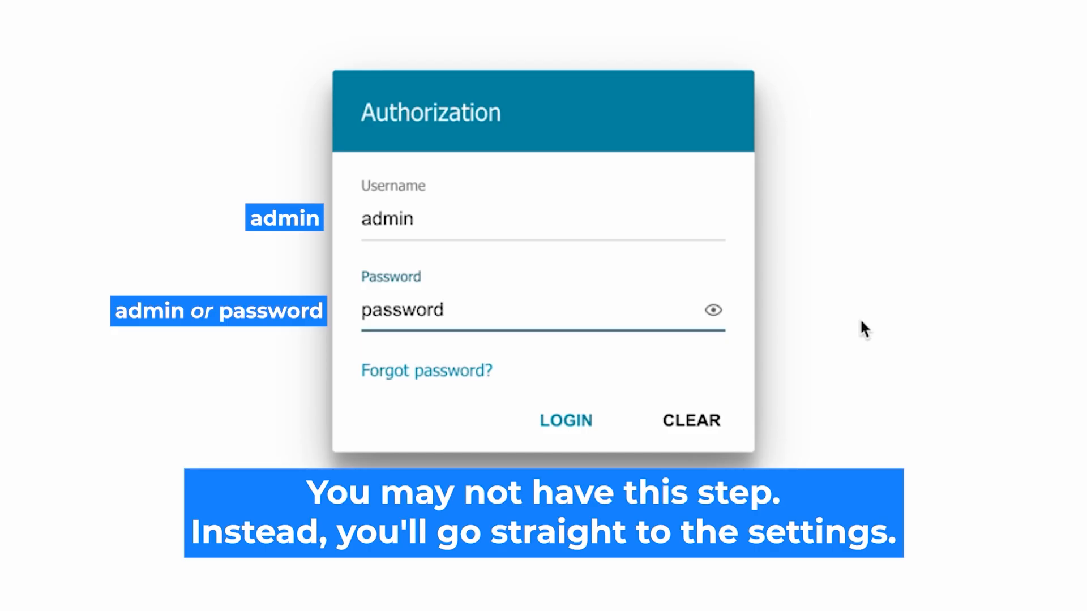
pyautogui.click(554, 419)
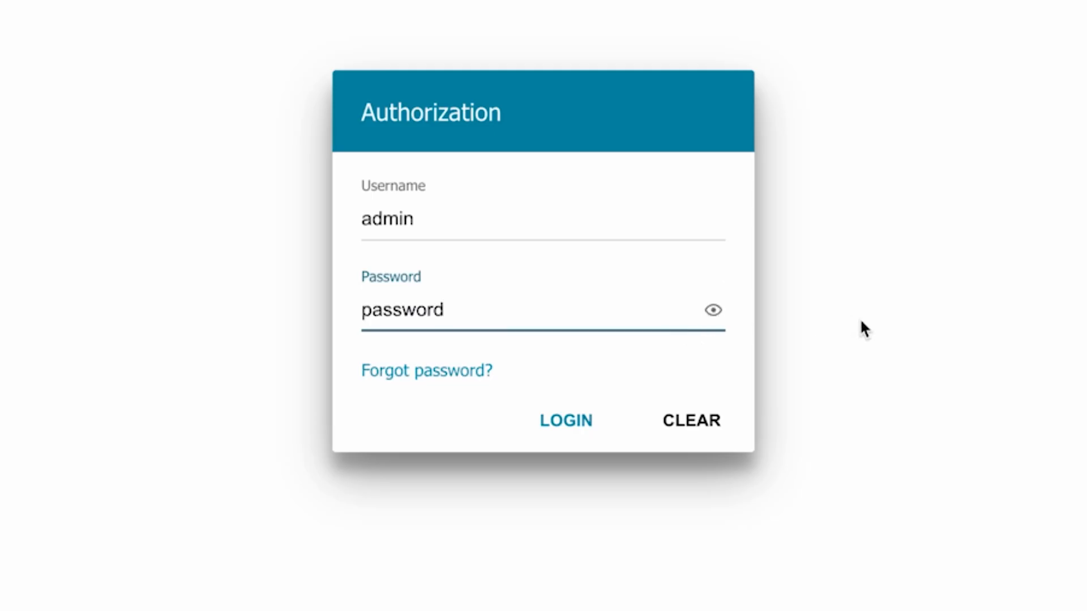
# Step: Retry the login, re-entering and checking the default password until it succeeds
pyautogui.click(553, 419)
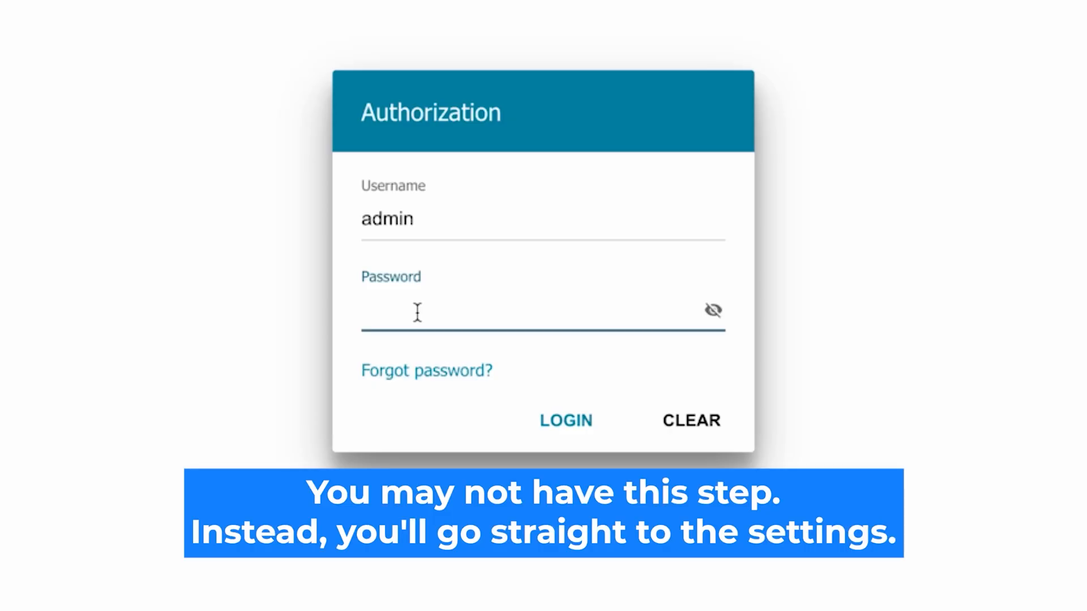
pyautogui.write('•••••••')
pyautogui.write('d')
pyautogui.click(712, 310)
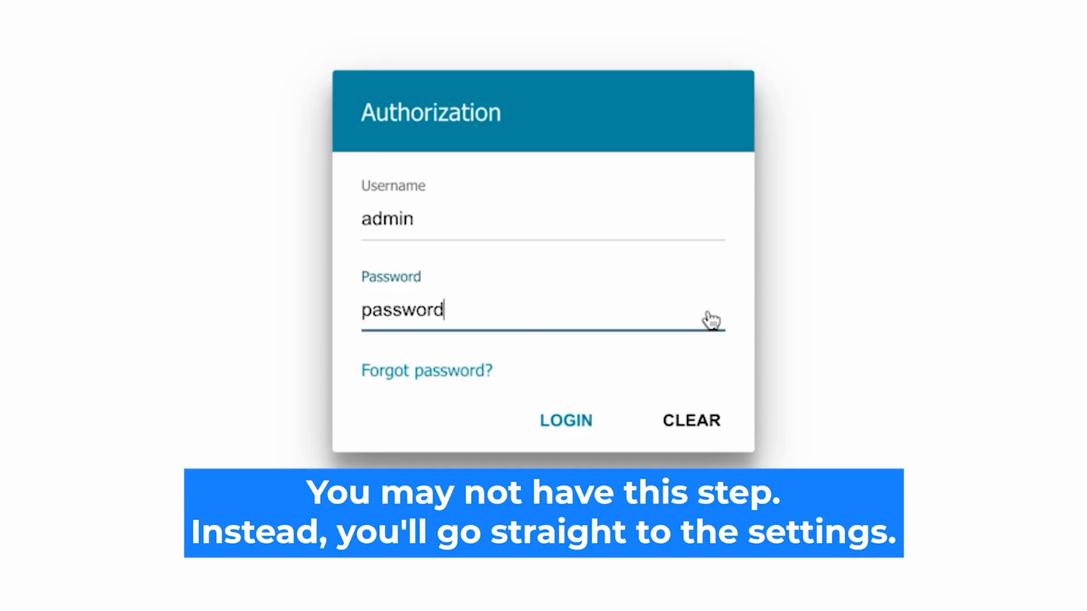
pyautogui.click(548, 419)
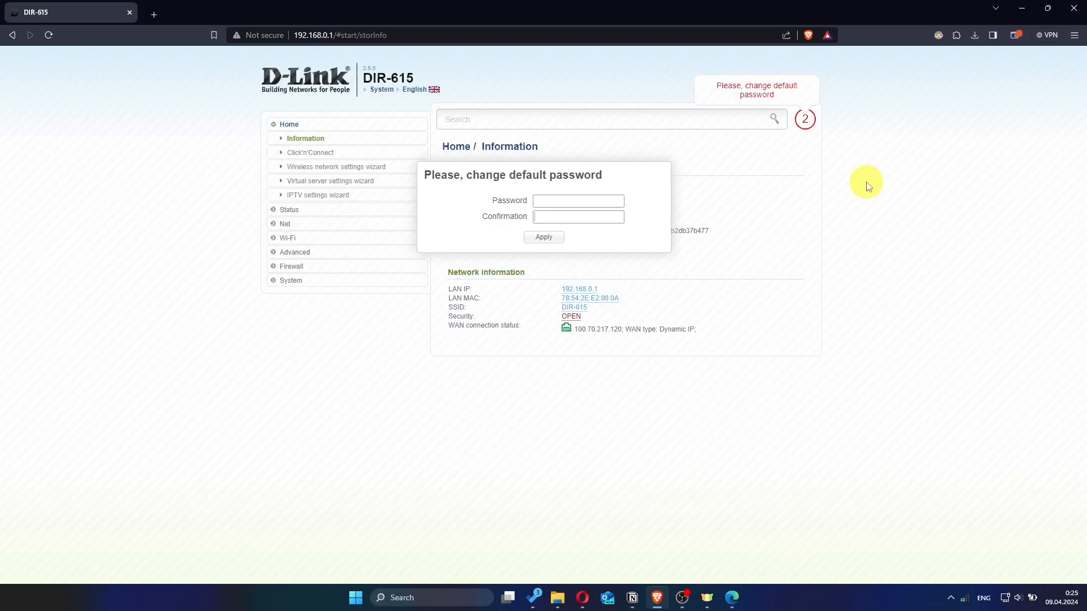
# Step: Set a new administrator password in both Password and Confirmation and apply it
pyautogui.click(591, 200)
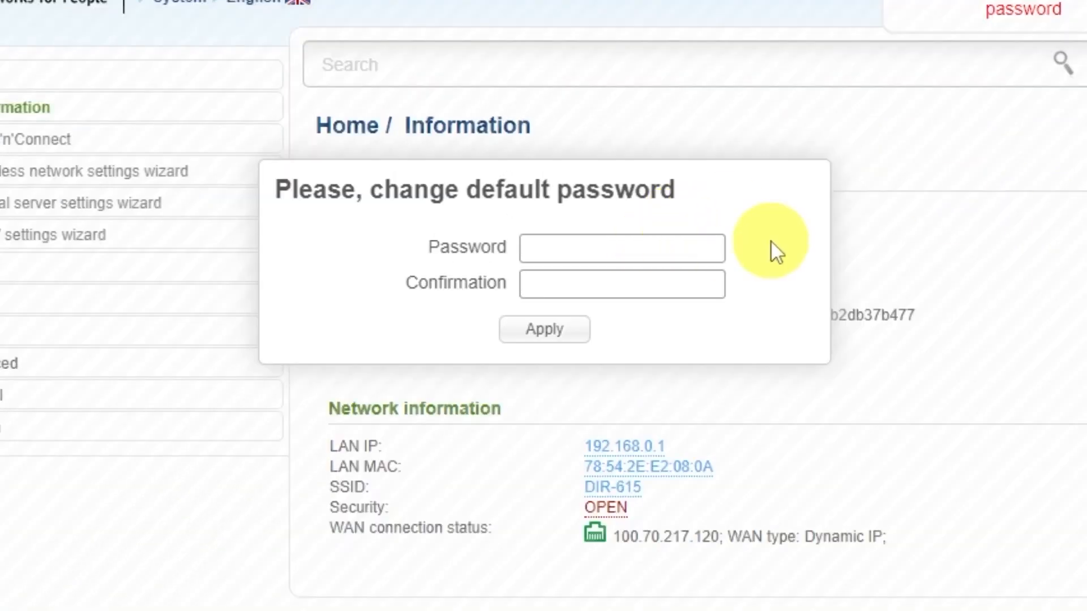
pyautogui.write('•••••••••')
pyautogui.click(682, 277)
pyautogui.write('•••••••••')
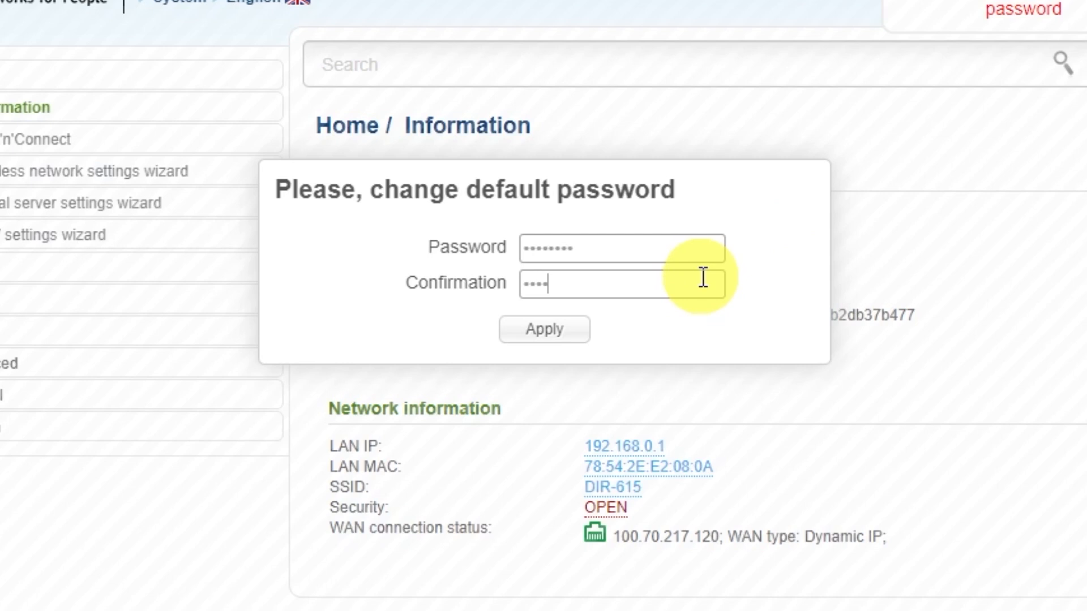
pyautogui.click(572, 331)
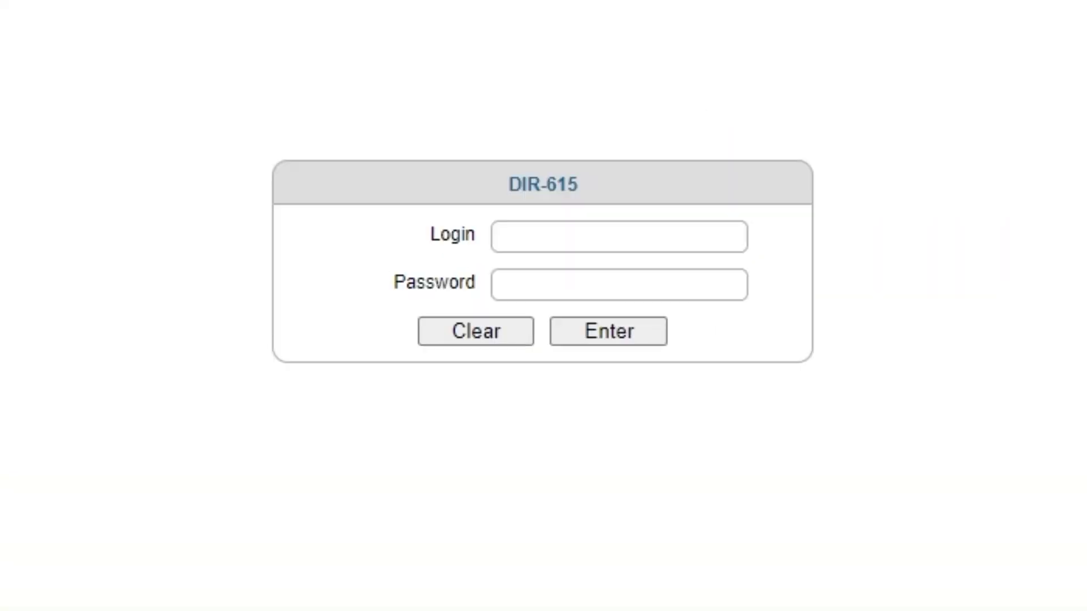
# Step: Log back in as admin with the new password, declining the browser's offer to save it
pyautogui.click(589, 236)
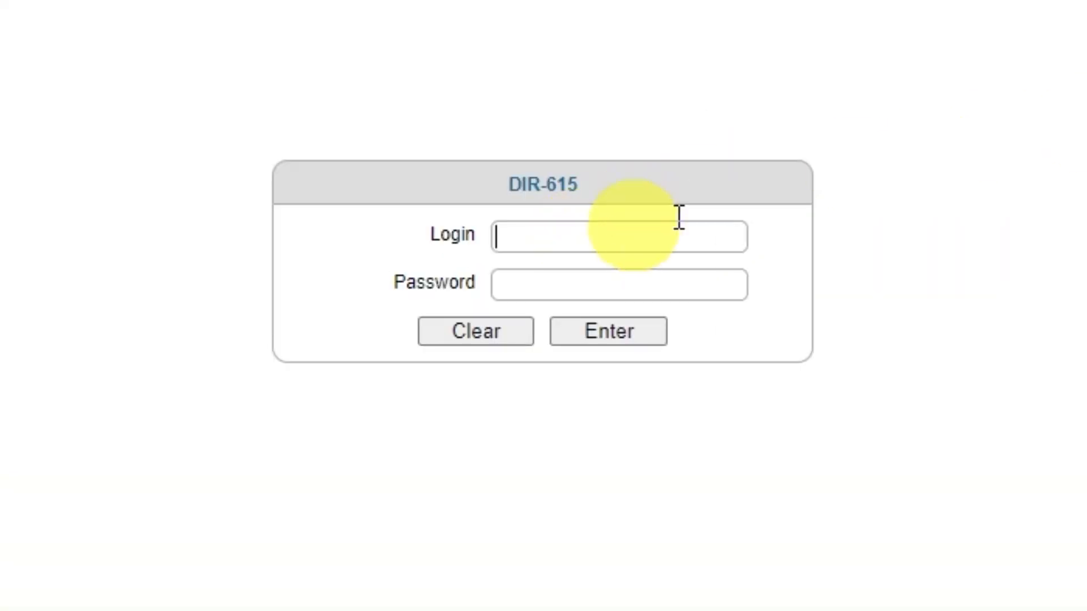
pyautogui.write('admin')
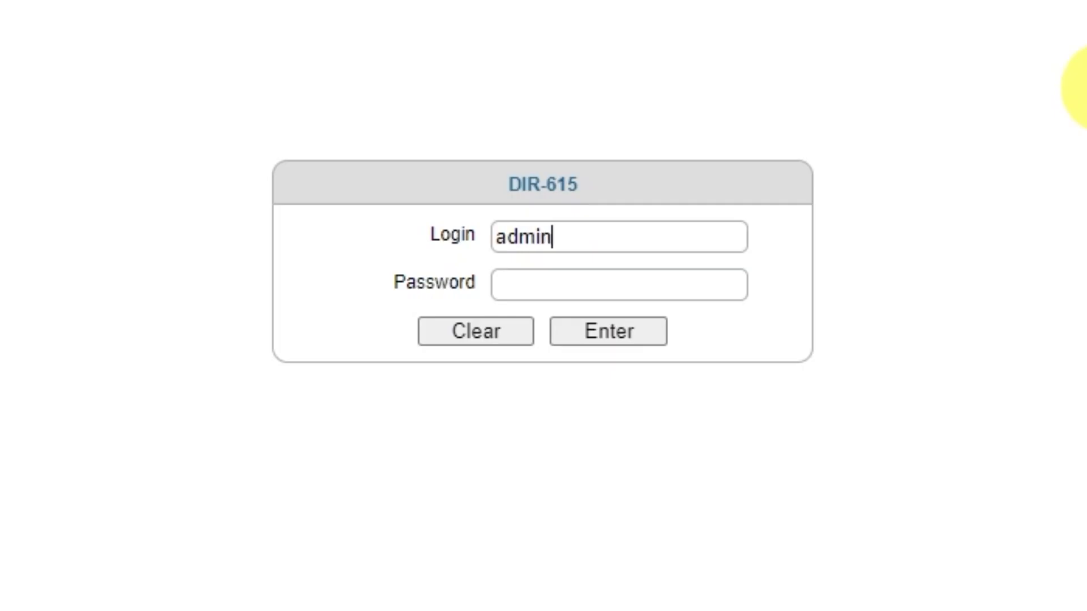
pyautogui.click(662, 287)
pyautogui.write('admin123')
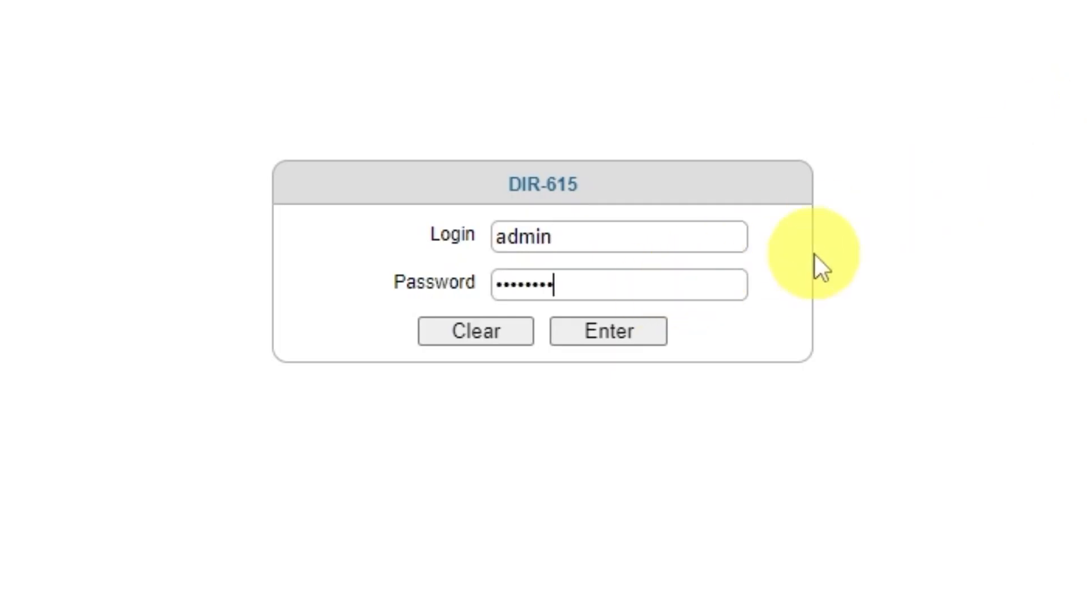
pyautogui.click(599, 339)
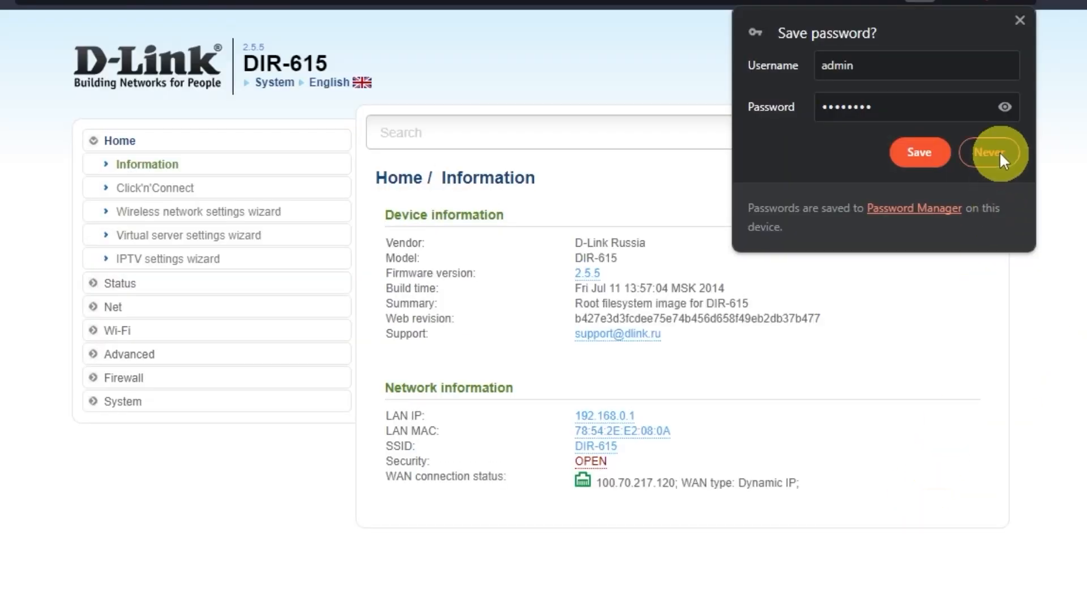
pyautogui.click(996, 152)
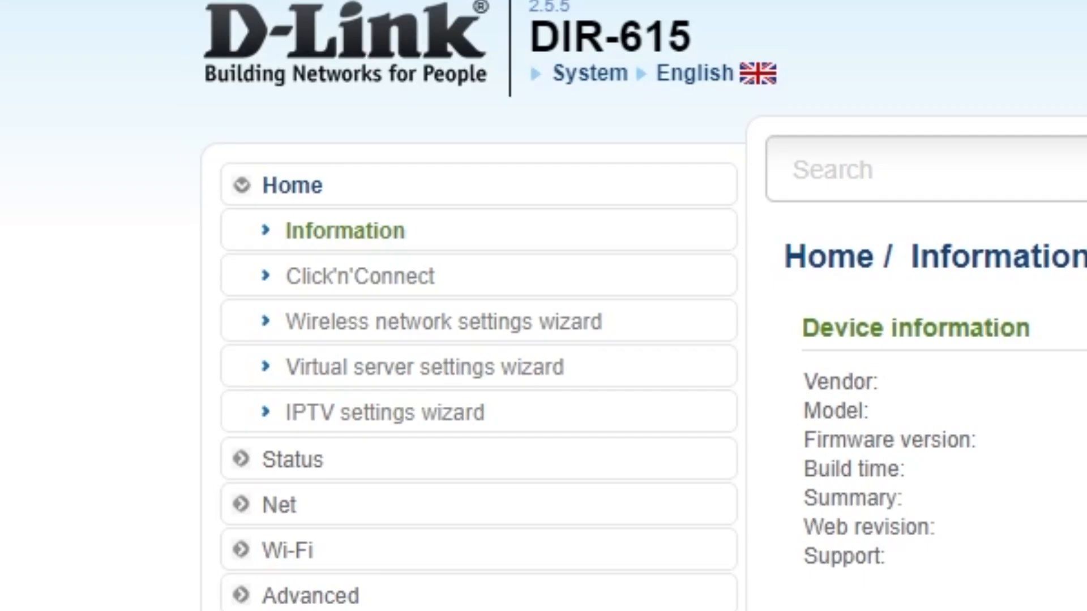
# Step: Launch Click'n'Connect and pick Dynamic IP as the internet connection type
pyautogui.click(421, 275)
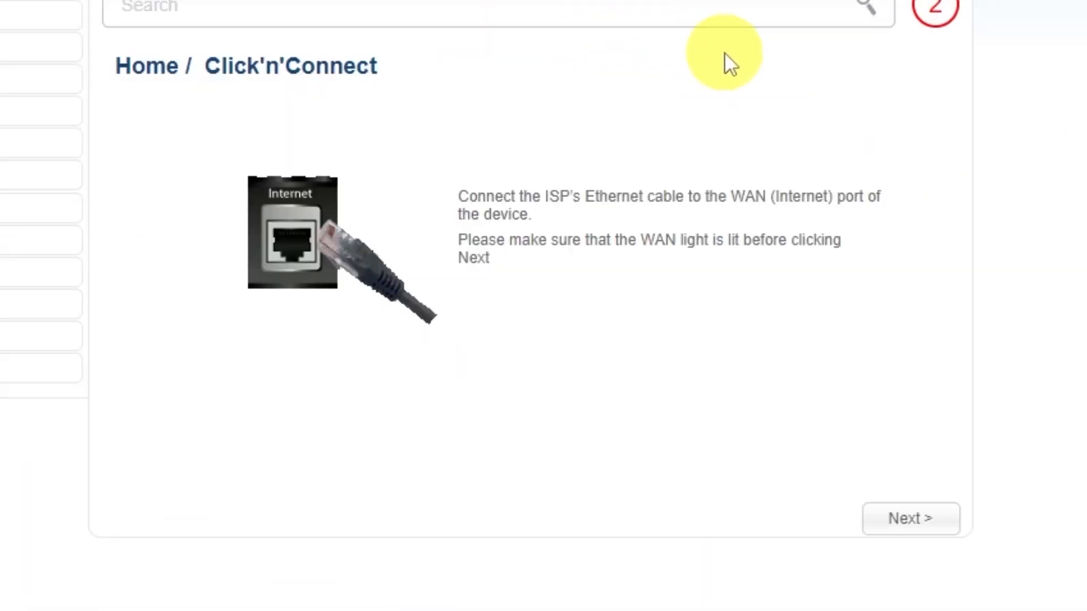
pyautogui.click(907, 521)
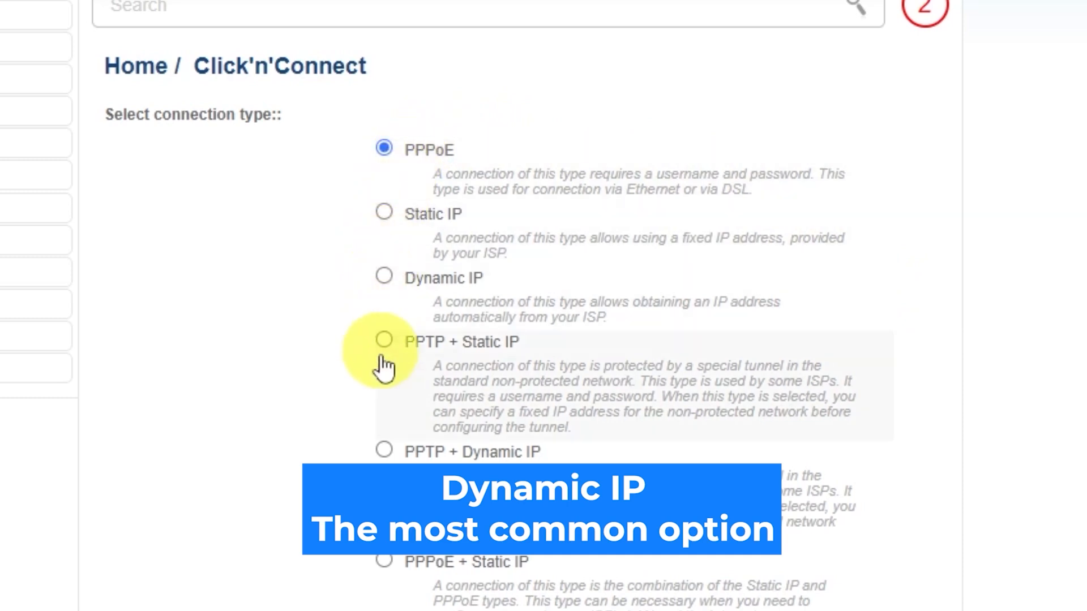
pyautogui.scroll(-4, 383, 396)
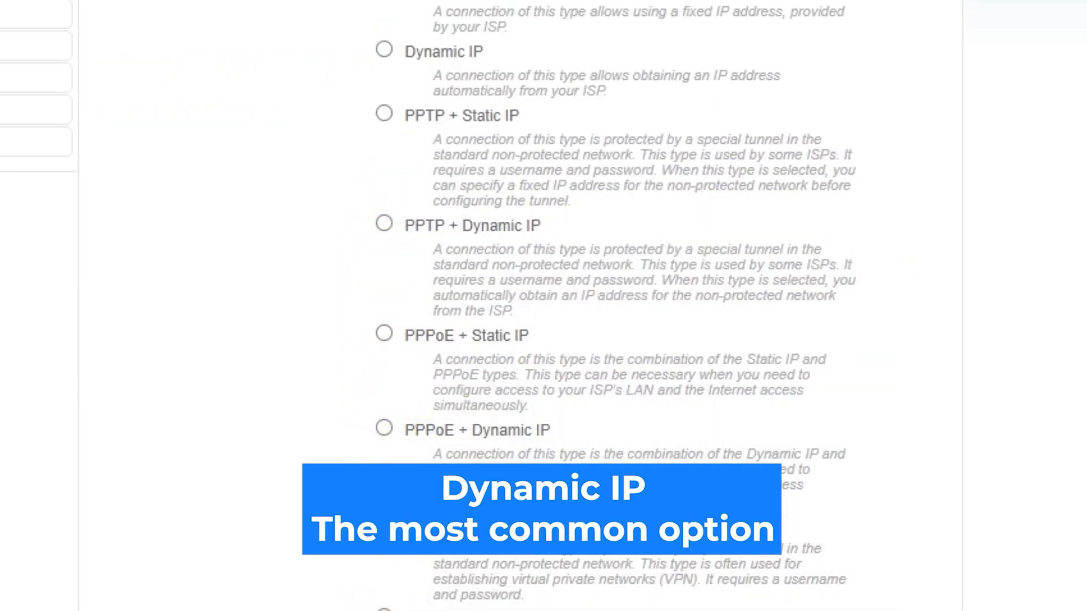
pyautogui.scroll(4, 543, 305)
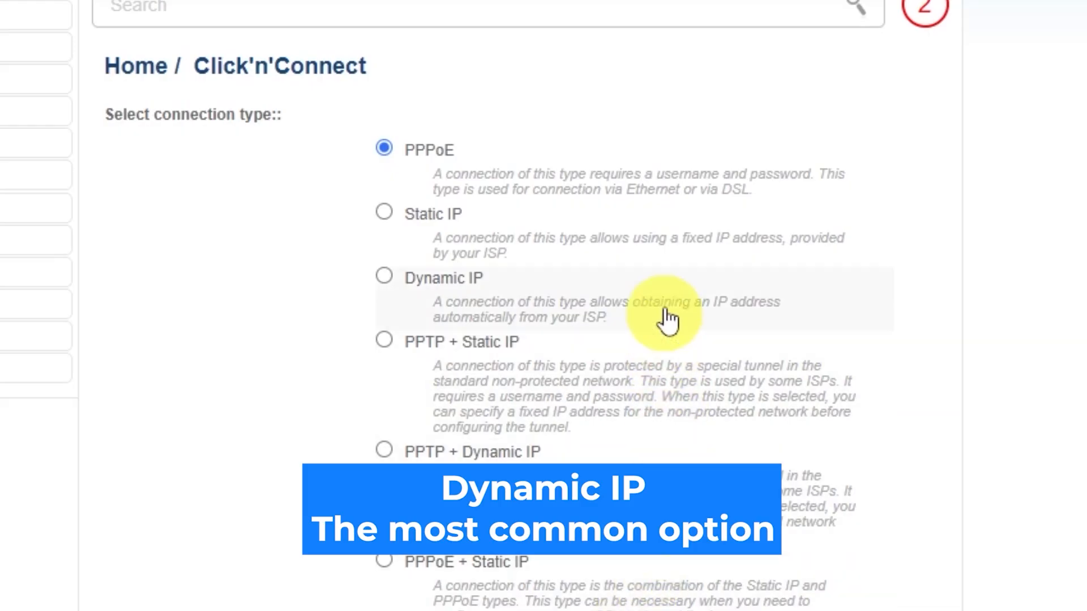
pyautogui.click(385, 275)
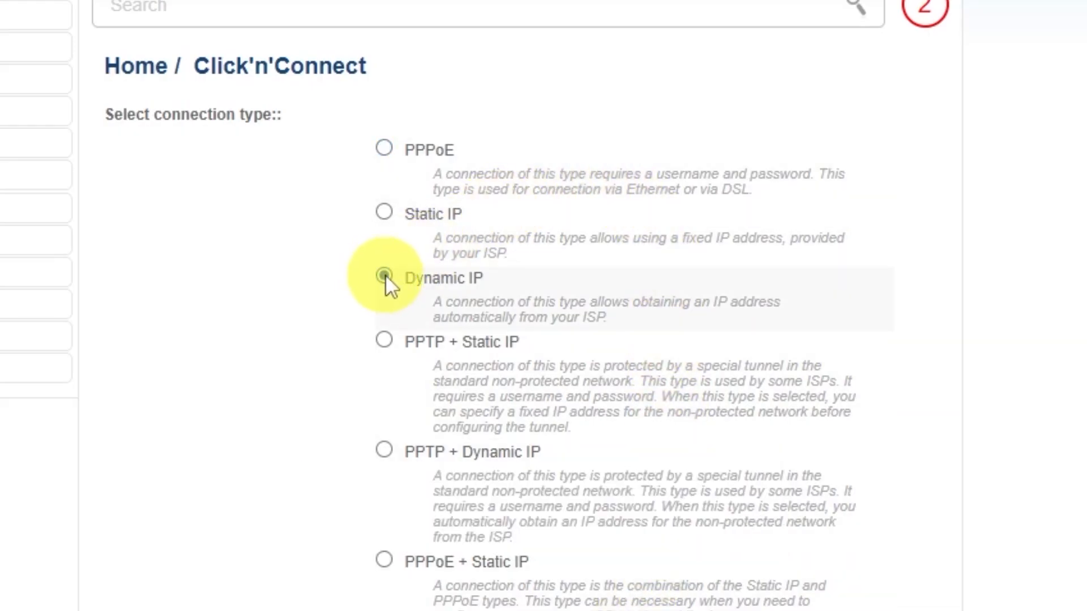
pyautogui.scroll(-2, 956, 368)
pyautogui.scroll(-5, 957, 368)
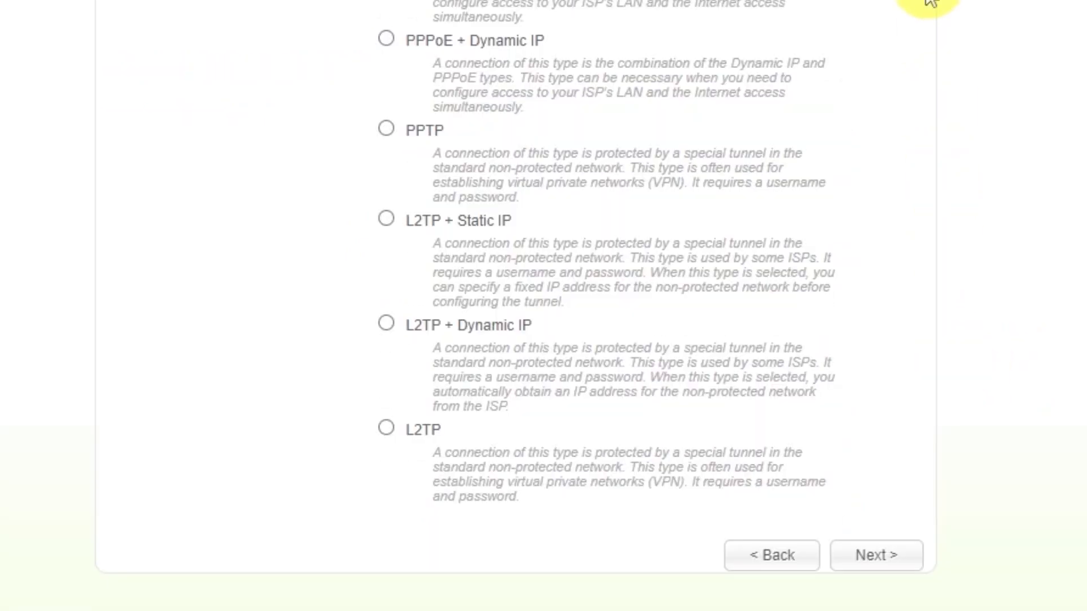
pyautogui.click(867, 562)
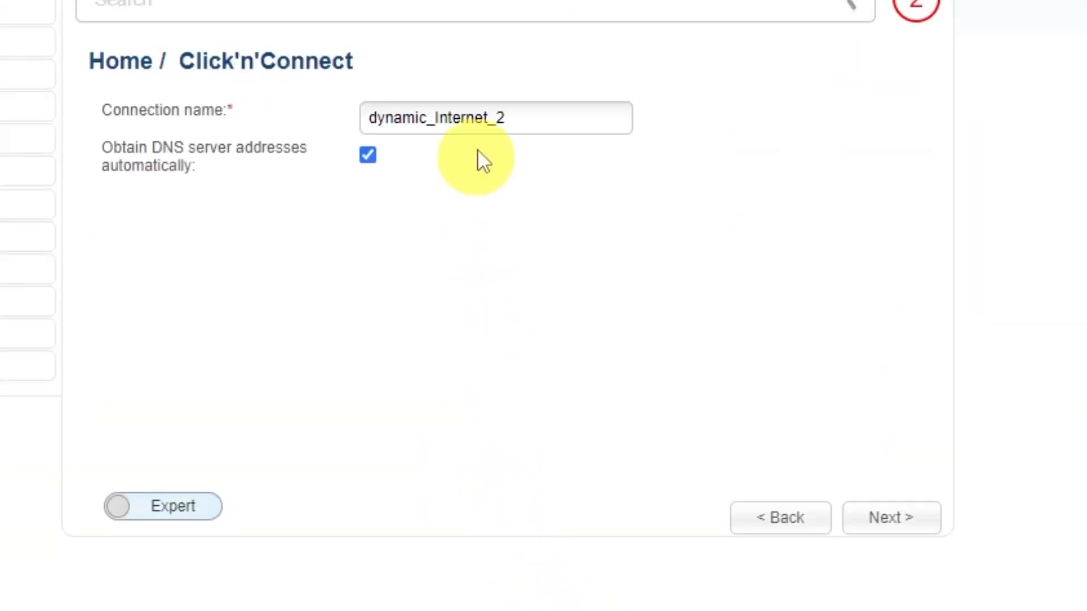
# Step: Replace the connection name with 'd-link wifi' and continue to the summary
pyautogui.moveTo(529, 117); pyautogui.dragTo(348, 112)
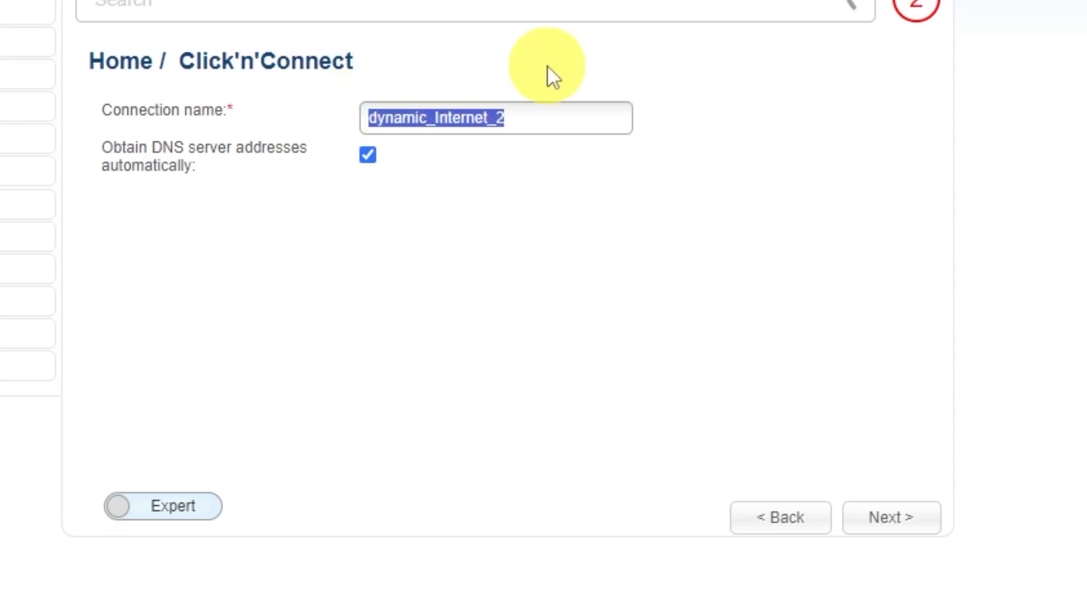
pyautogui.write('d')
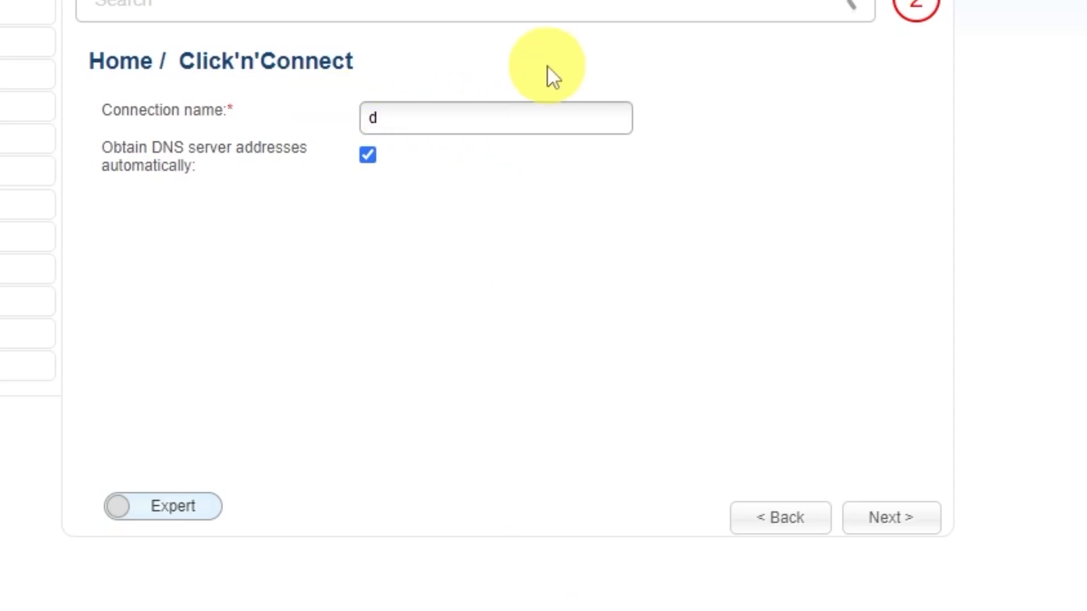
pyautogui.write('-link wifi')
pyautogui.click(894, 517)
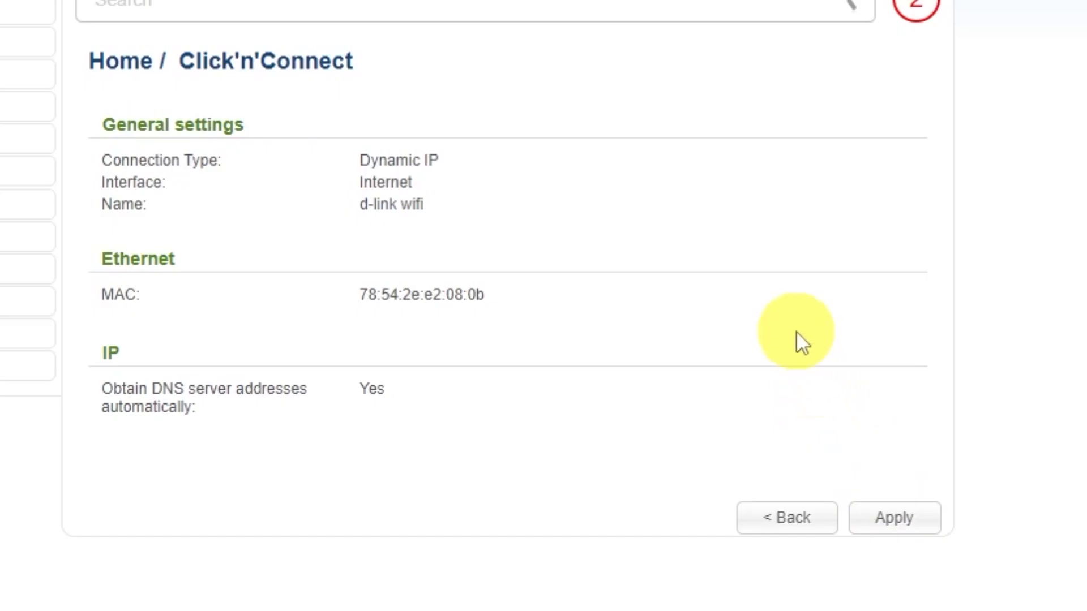
# Step: Apply the Dynamic IP connection, confirm it, and proceed past the successful ping check
pyautogui.click(900, 516)
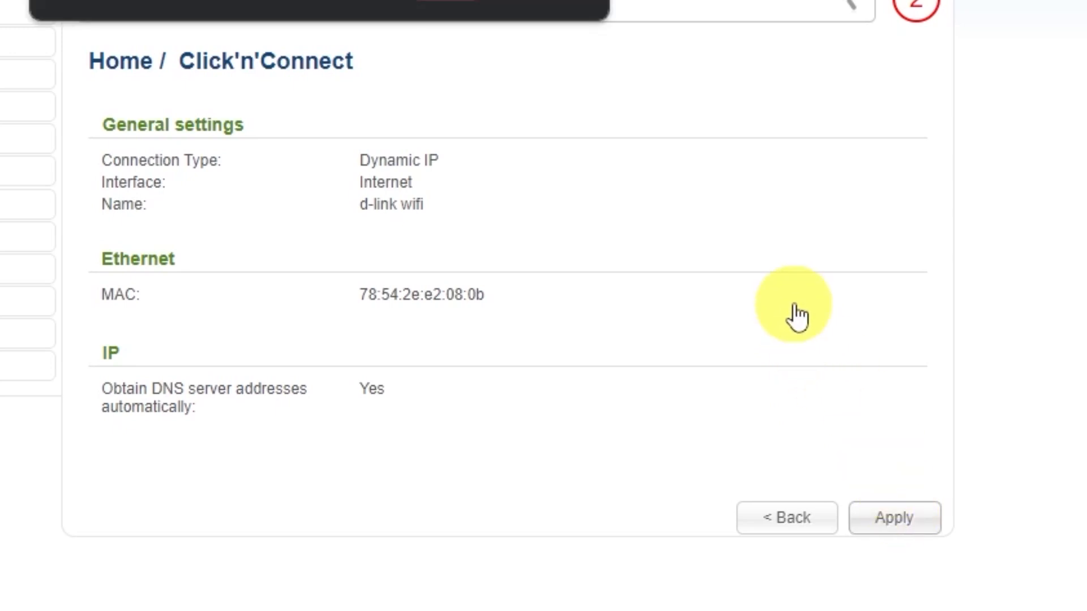
pyautogui.click(453, 1)
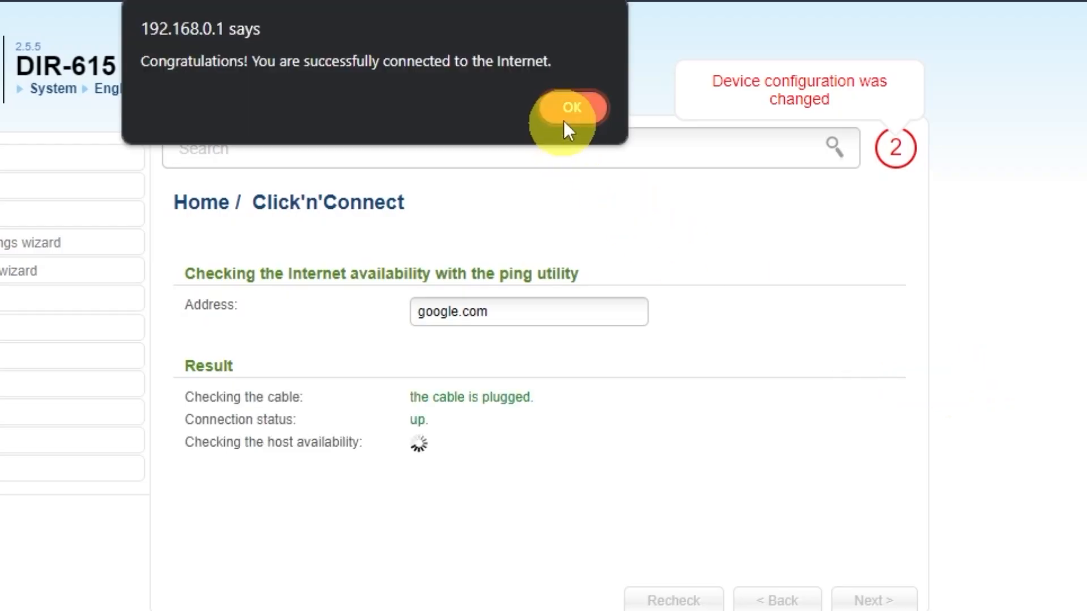
pyautogui.click(571, 109)
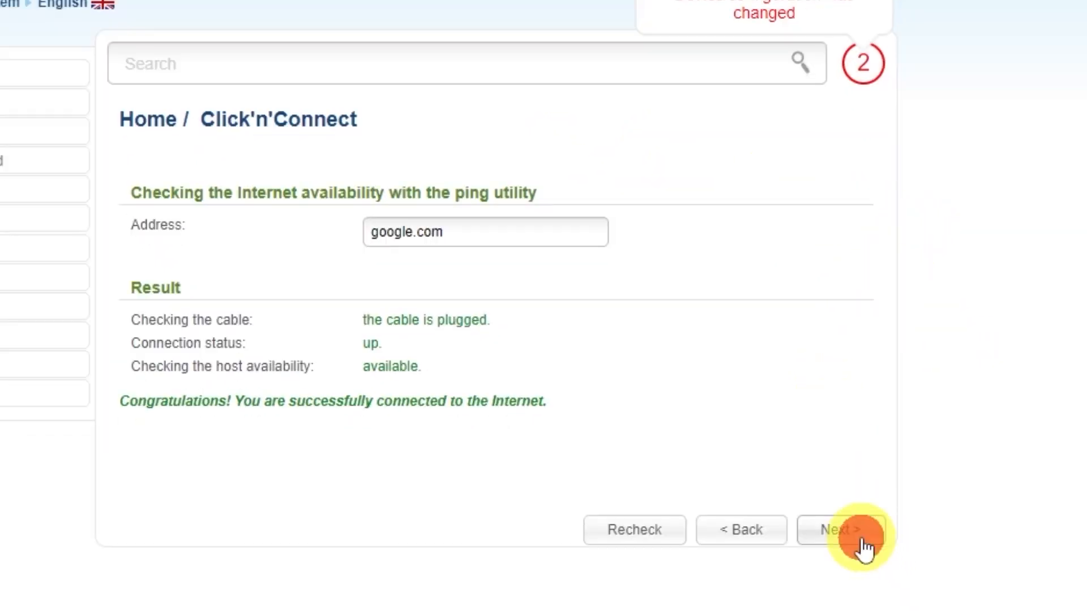
pyautogui.click(840, 530)
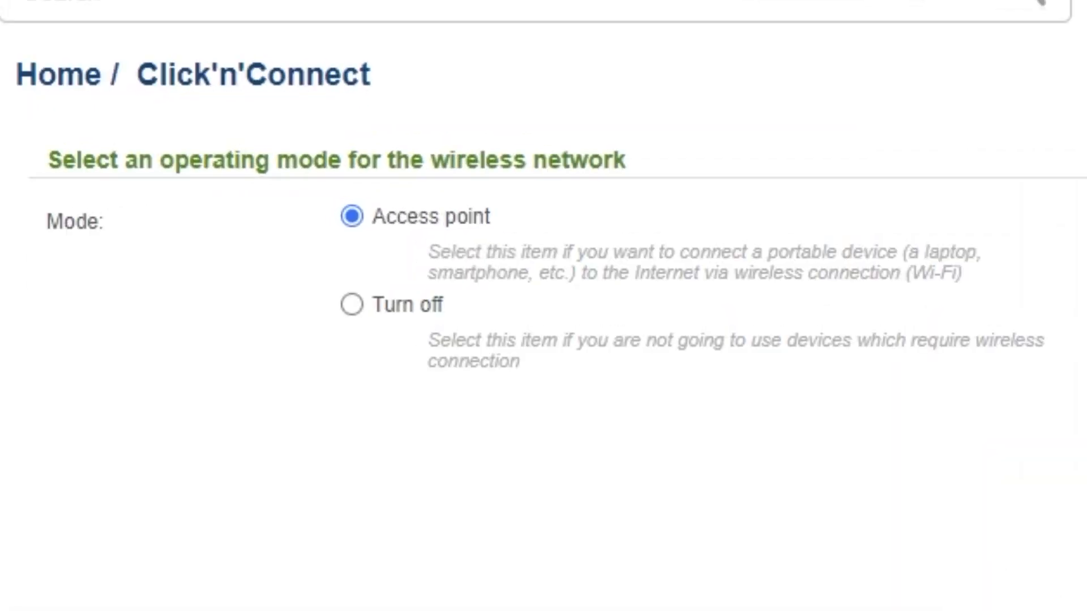
# Step: Keep Access point mode and the SSID DIR-615, advancing to security settings
pyautogui.click(843, 524)
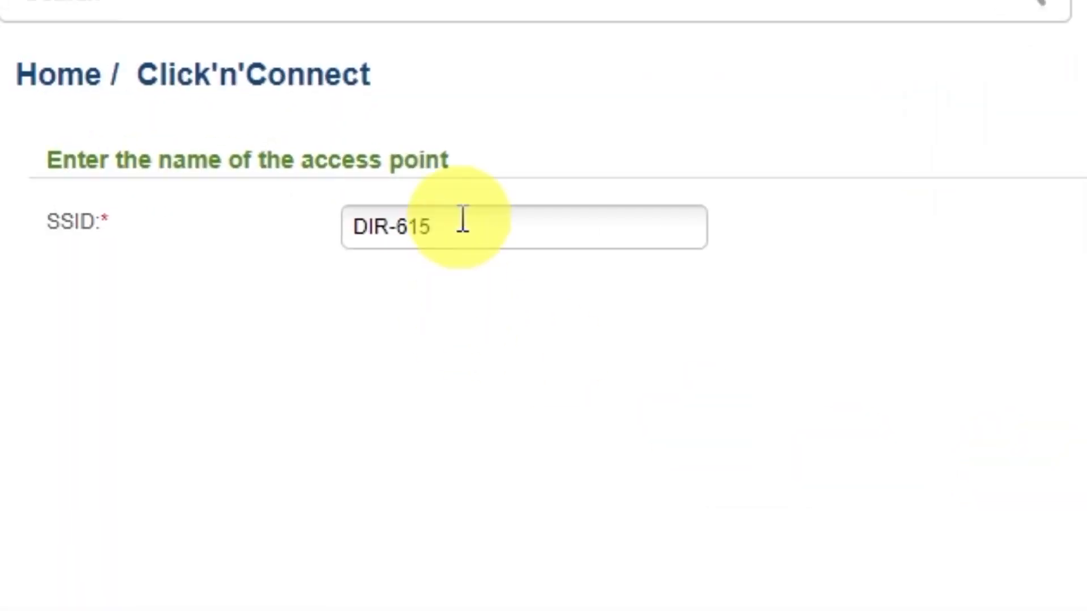
pyautogui.click(462, 220)
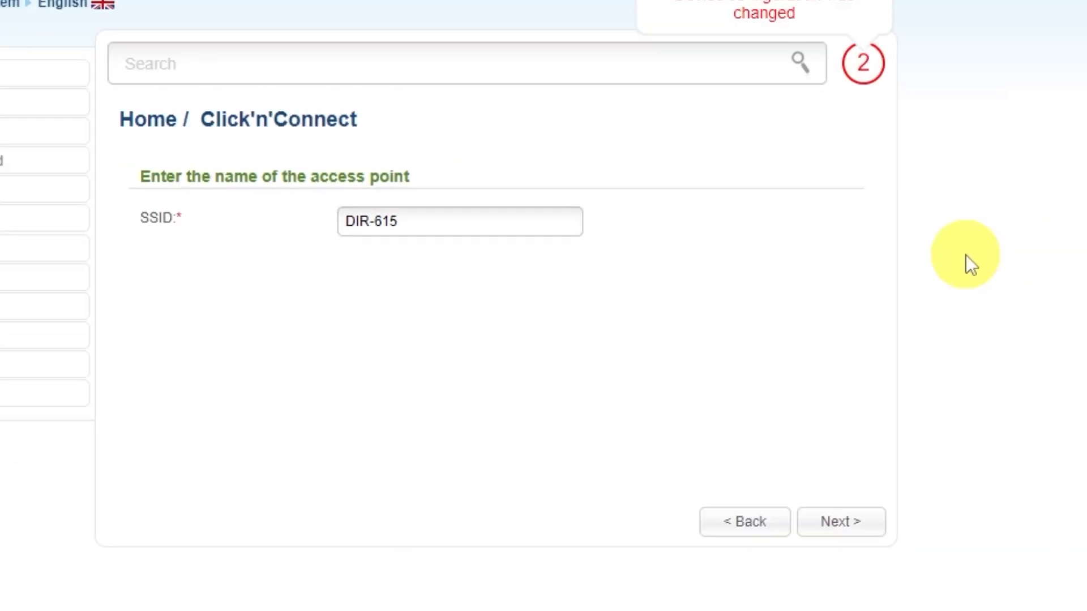
pyautogui.click(838, 525)
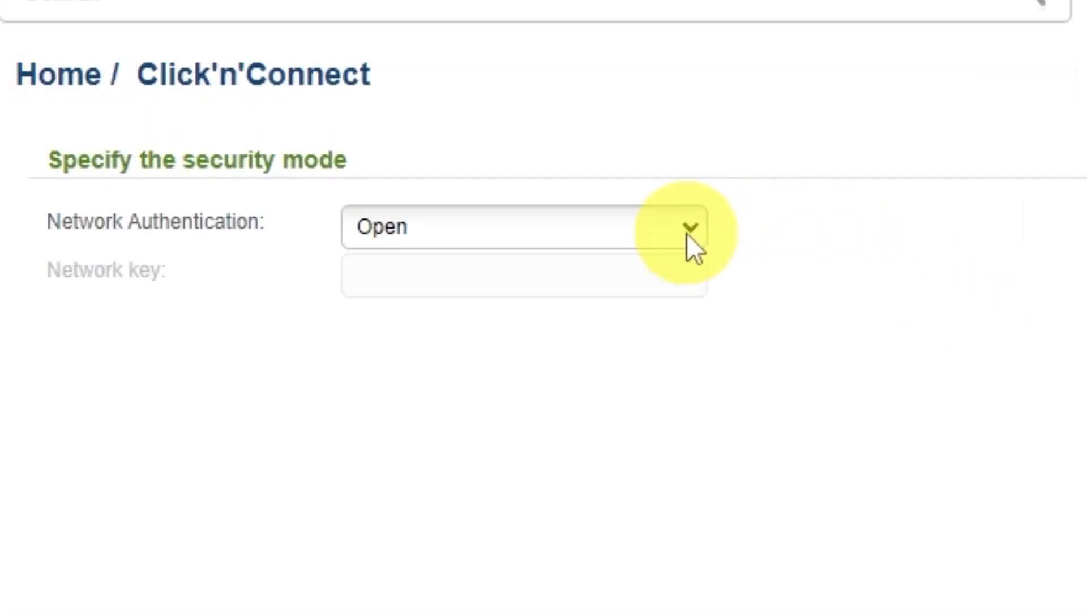
# Step: Set Network Authentication to Protected with a network key and apply the wireless settings
pyautogui.click(688, 232)
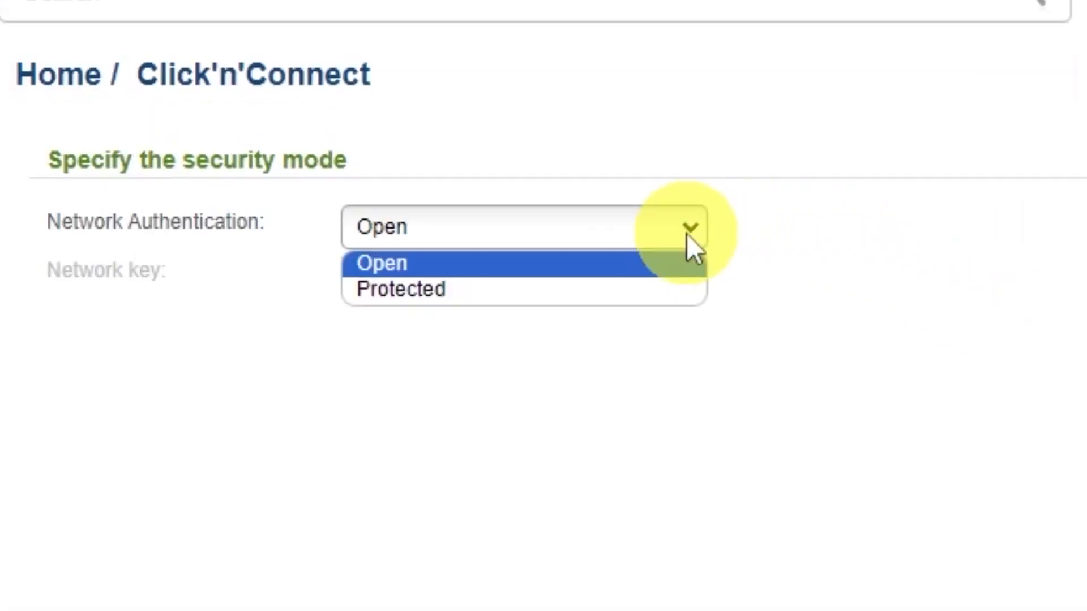
pyautogui.click(391, 292)
pyautogui.click(588, 274)
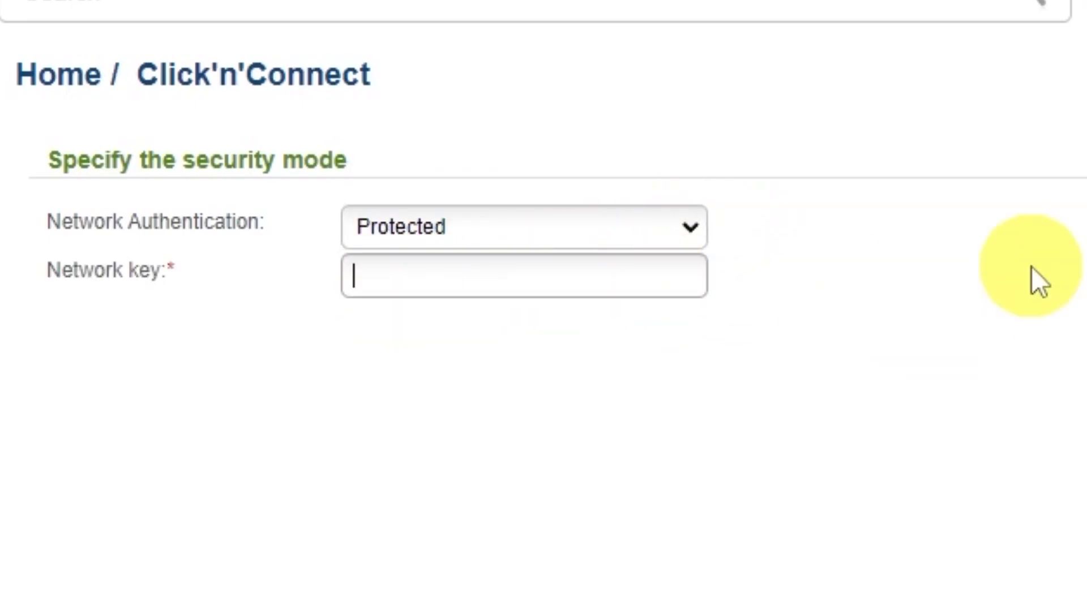
pyautogui.write('123456789')
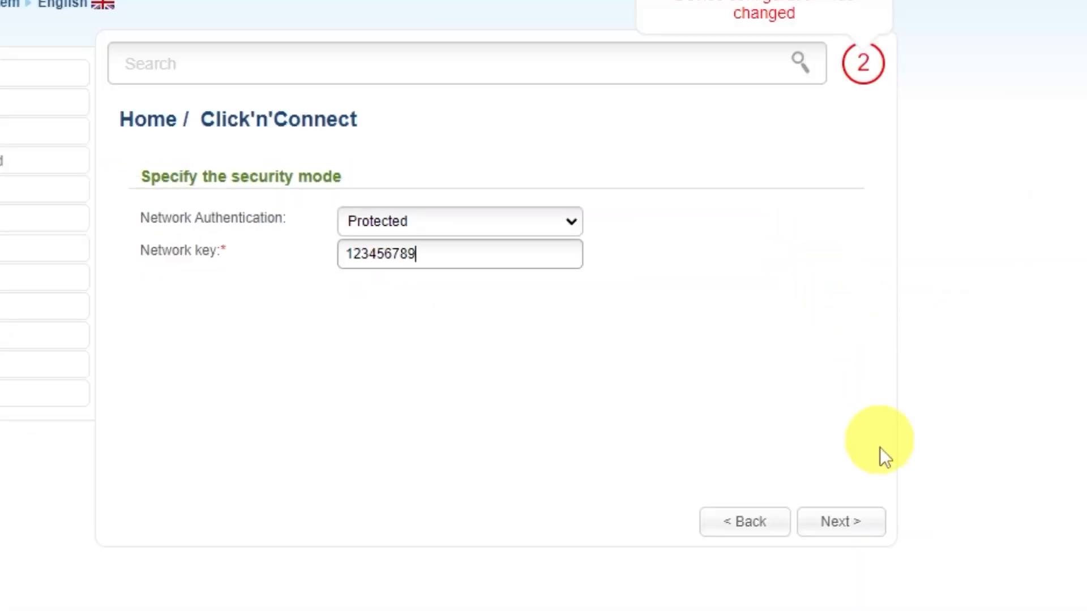
pyautogui.click(917, 570)
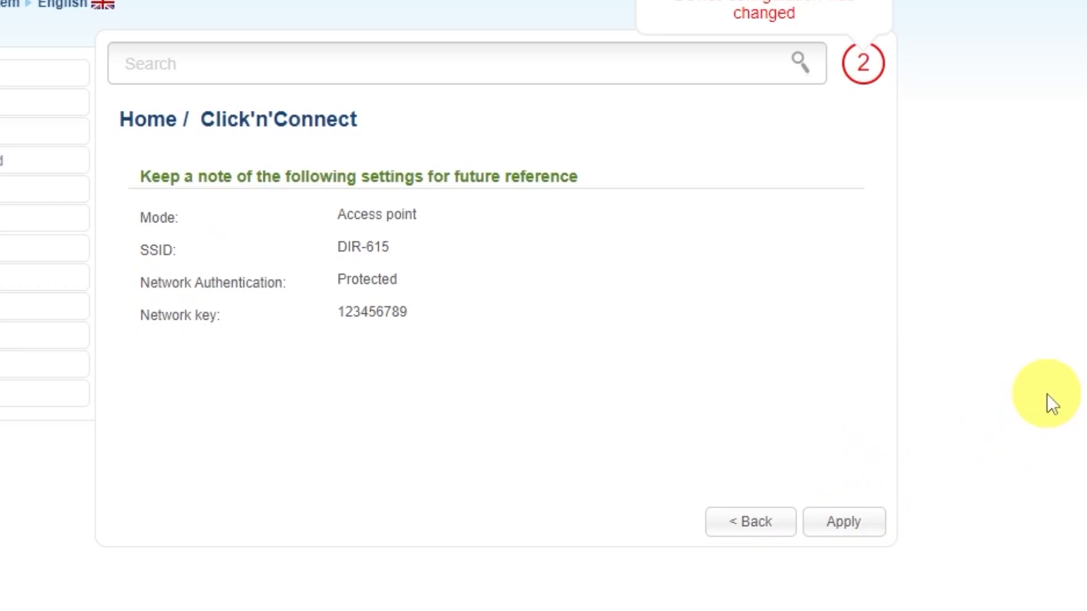
pyautogui.click(864, 524)
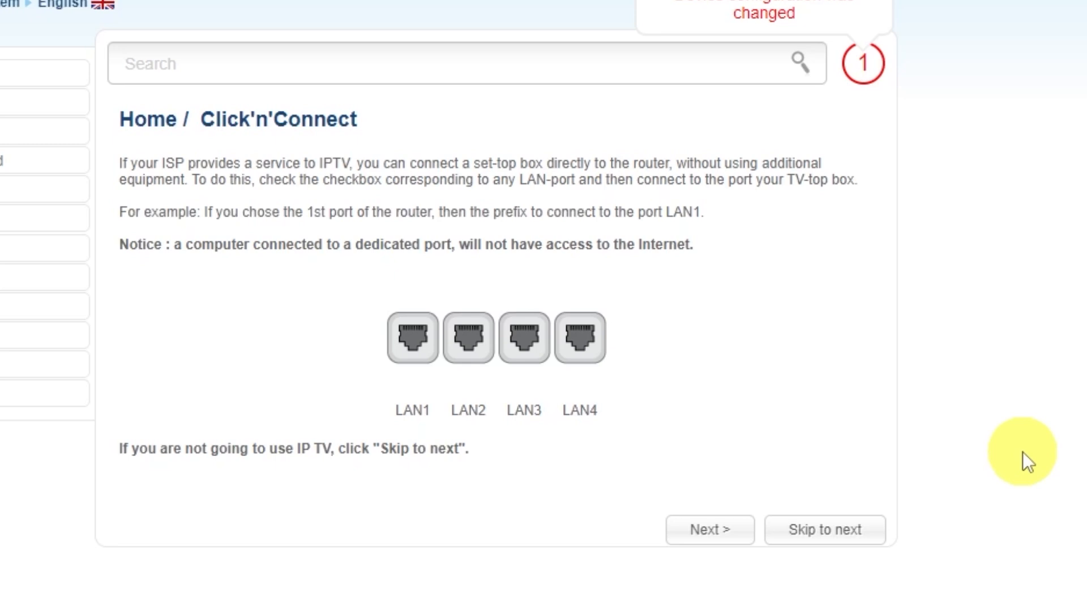
# Step: Skip the IPTV step, apply to finish setup, and expand the System section
pyautogui.click(820, 529)
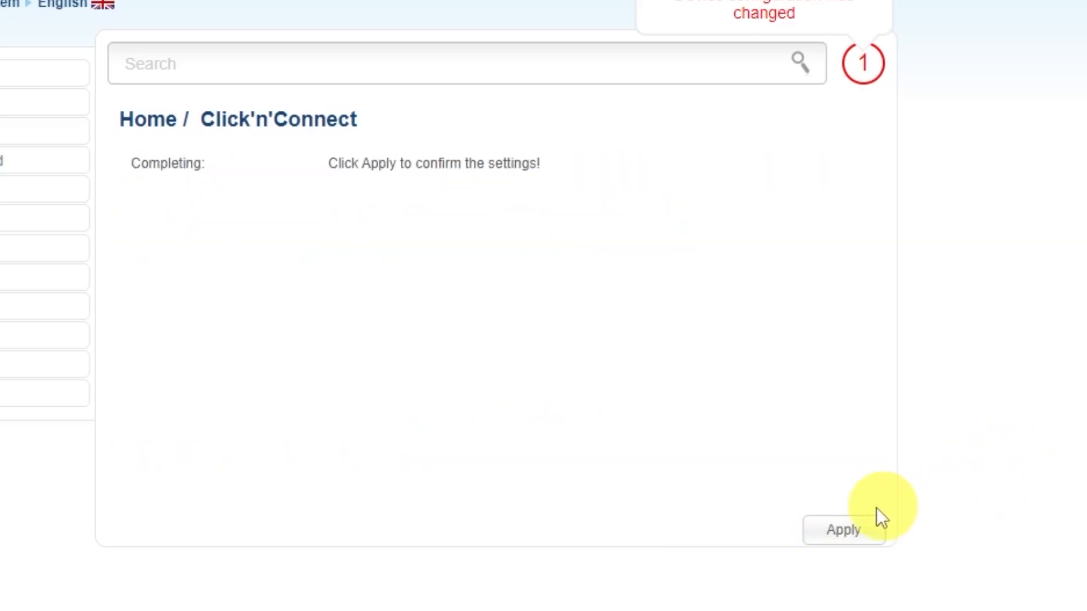
pyautogui.click(843, 531)
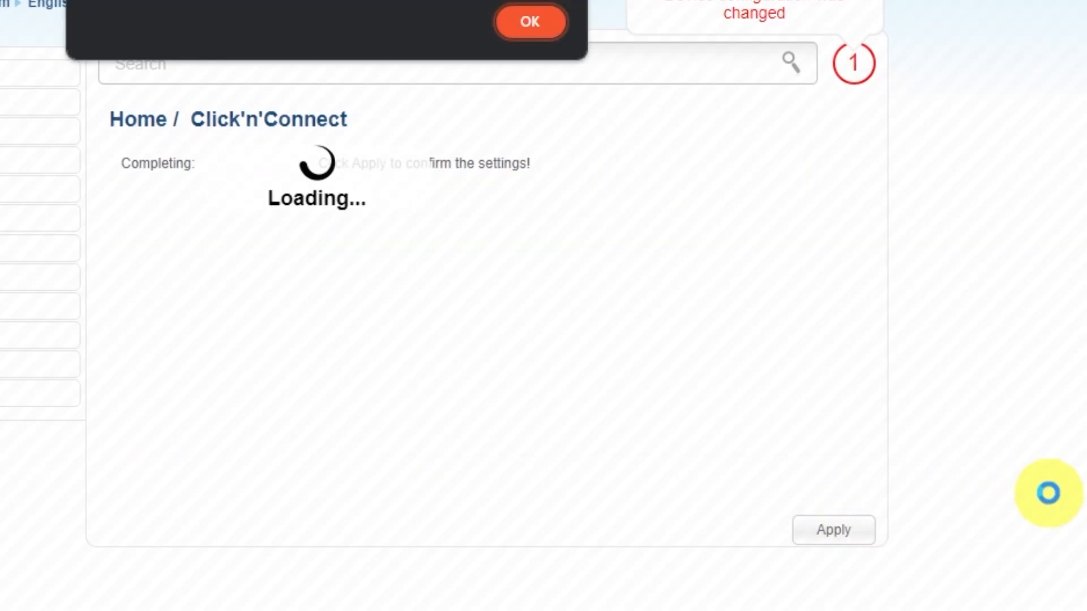
pyautogui.click(529, 21)
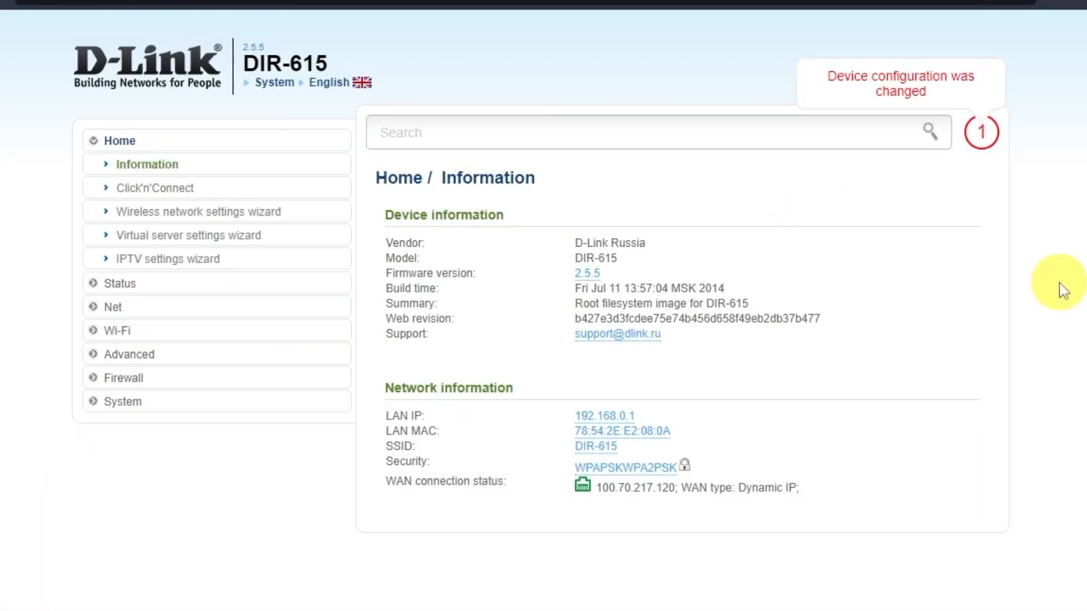
pyautogui.click(132, 403)
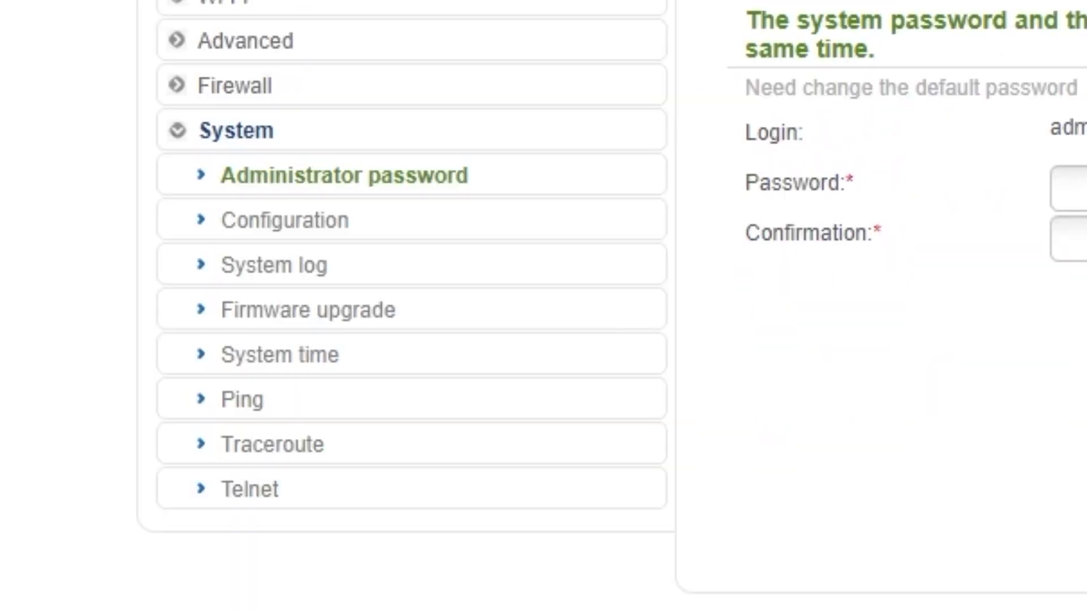
# Step: Save the configuration in System > Configuration, then reboot the router
pyautogui.click(290, 222)
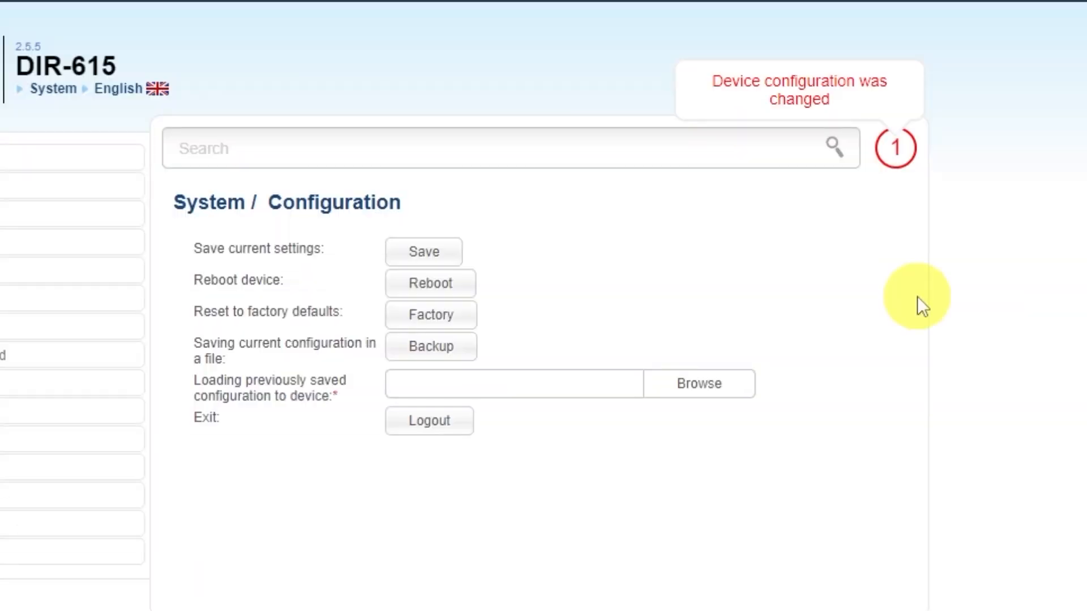
pyautogui.click(422, 251)
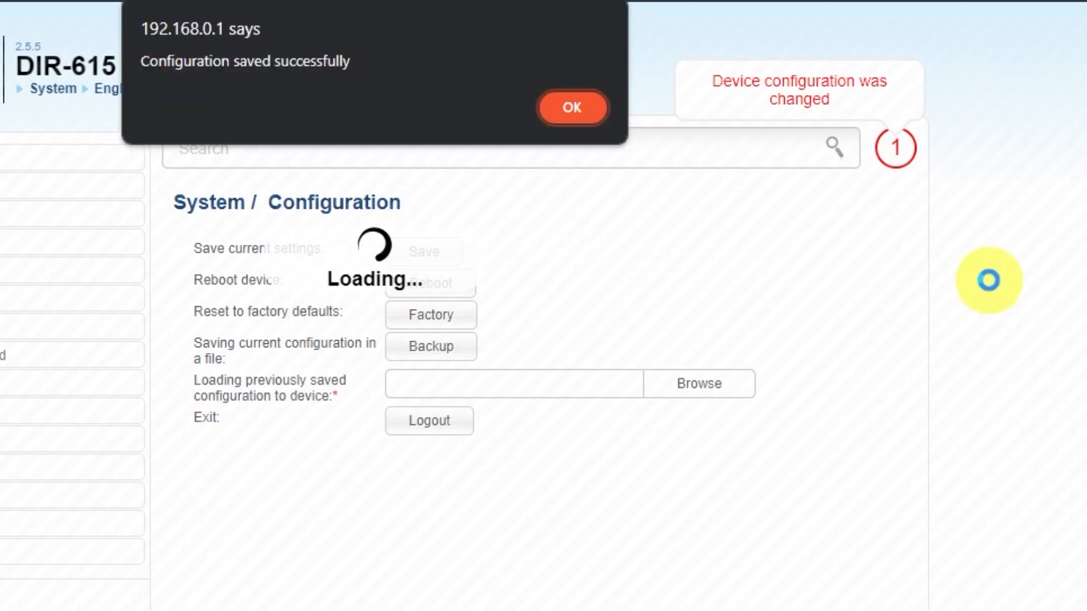
pyautogui.click(566, 109)
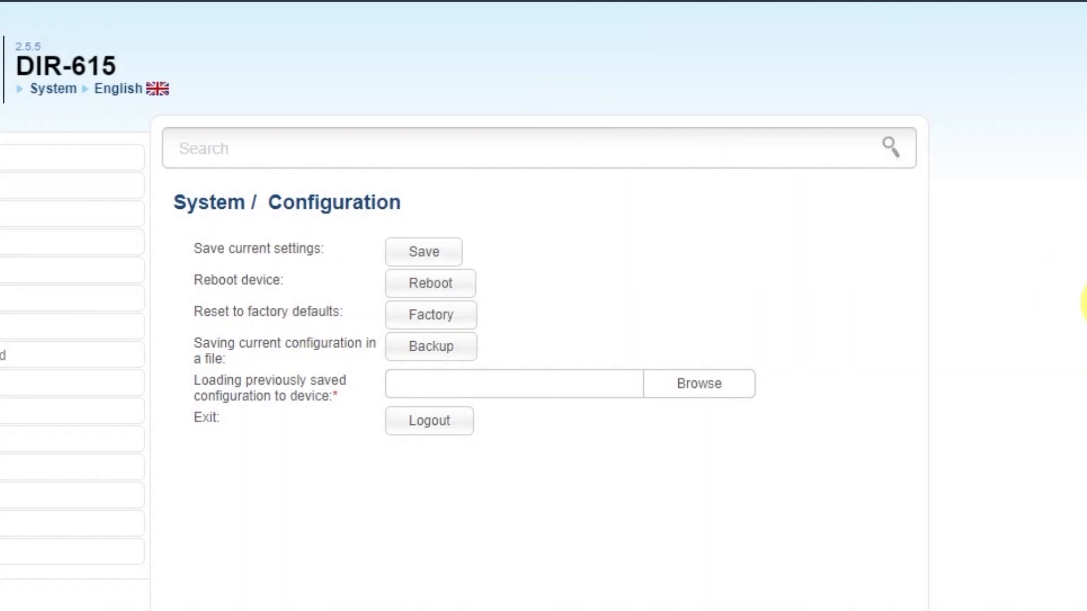
pyautogui.click(452, 290)
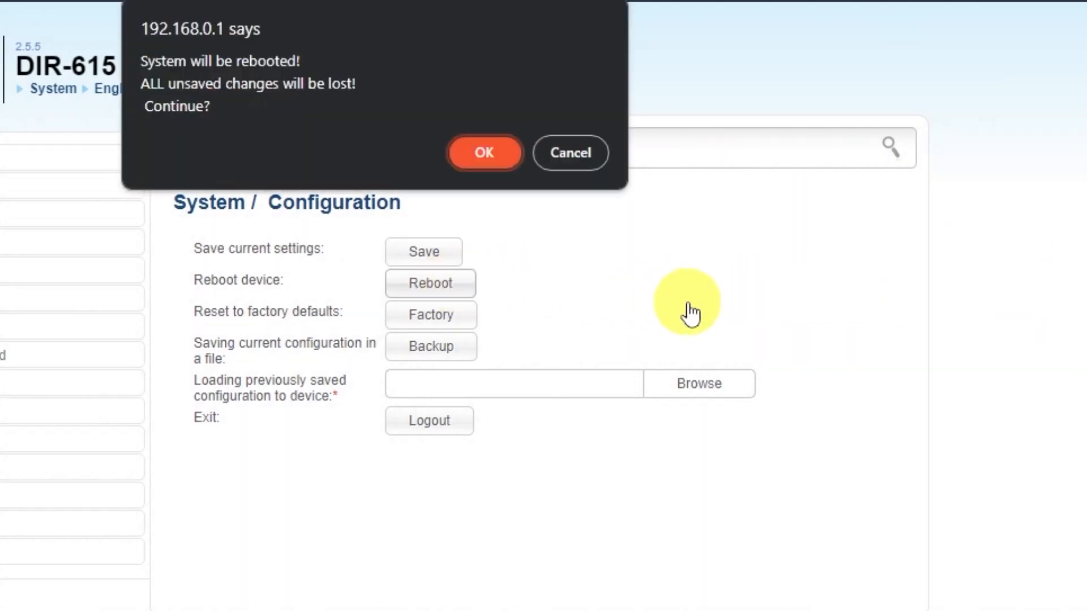
pyautogui.click(480, 156)
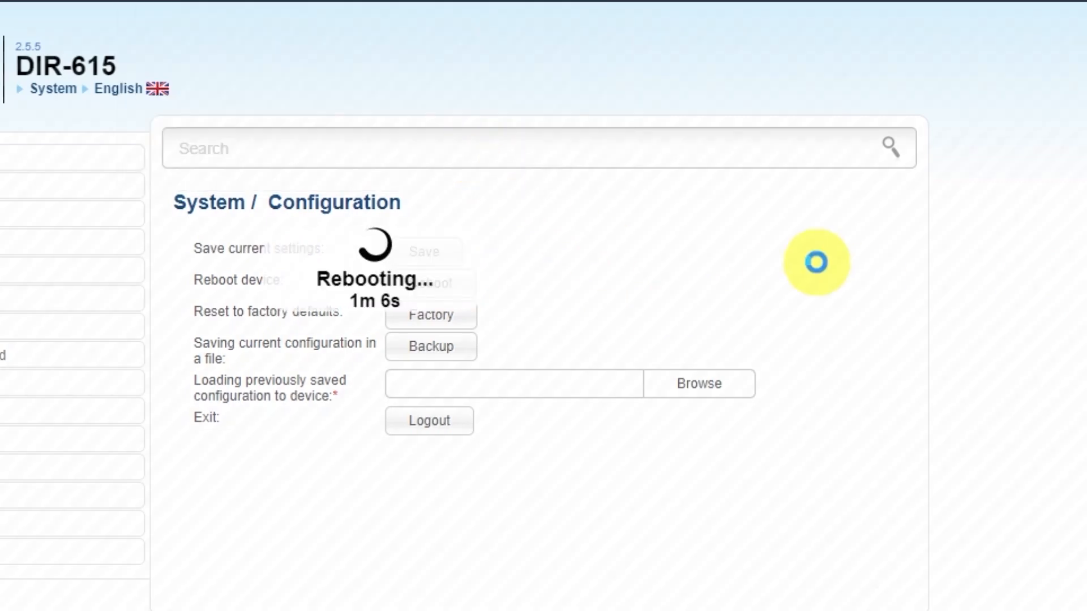